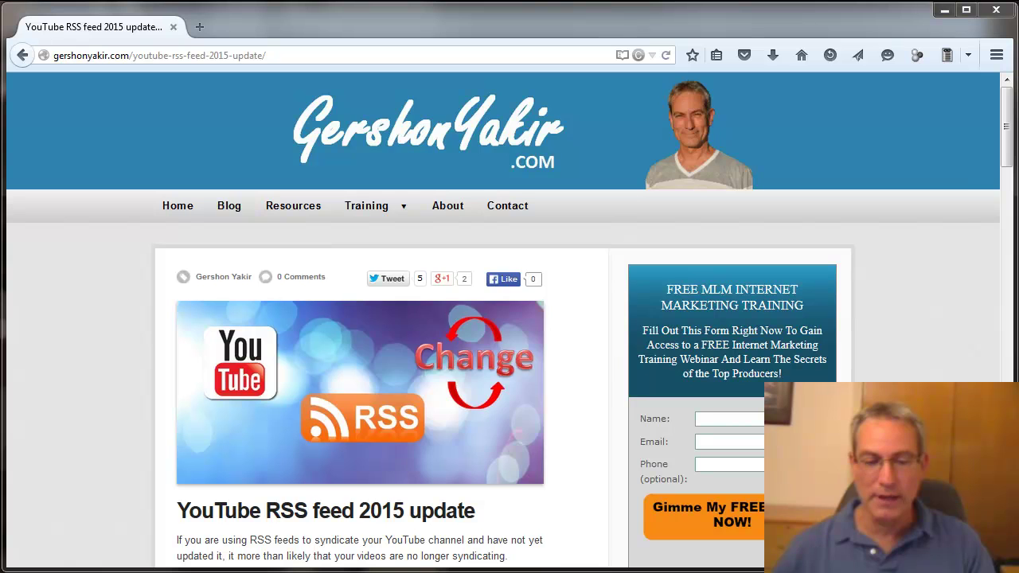
Step: Switch to the Notepad notes holding the user= and channel_id= YouTube feed URL templates
{"action": "key", "text": "alt+Tab"}
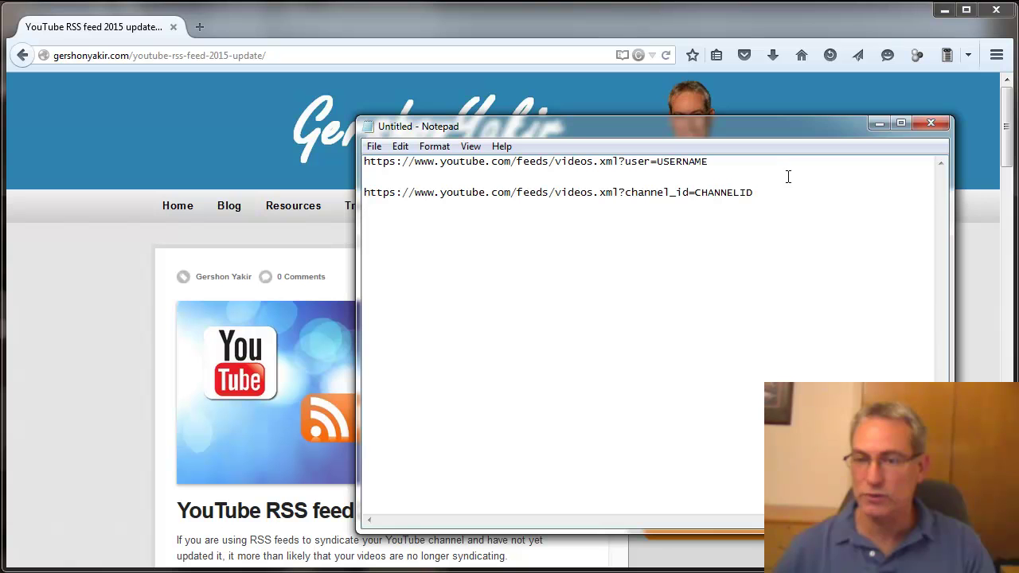
Step: Highlight the user=USERNAME and channel_id feed URL templates in Notepad, then return to the Firefox blog post
{"action": "left_click_drag", "start_coordinate": [720, 161], "coordinate": [361, 162]}
{"action": "left_click", "coordinate": [752, 197]}
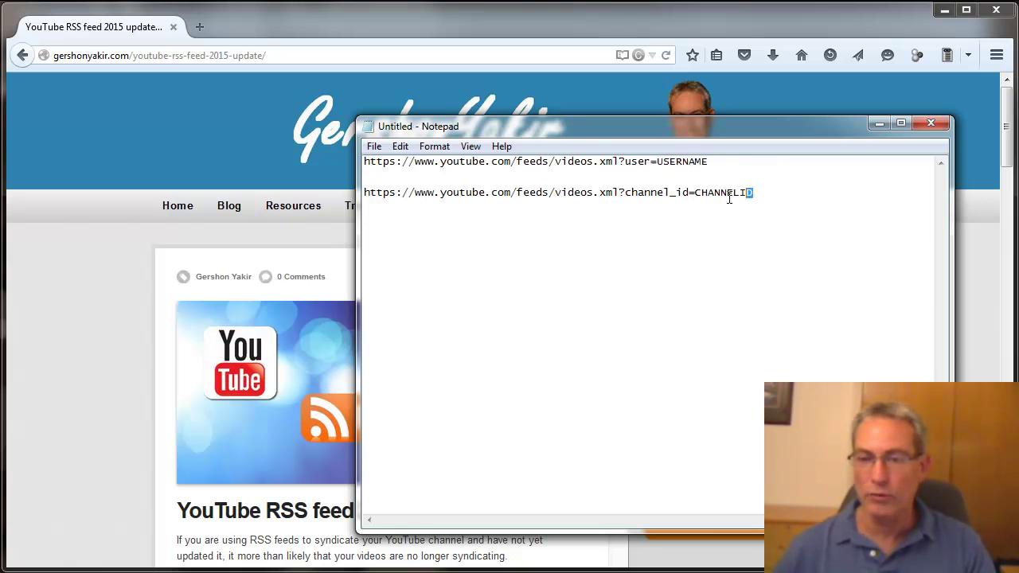
{"action": "key", "text": "shift+Home"}
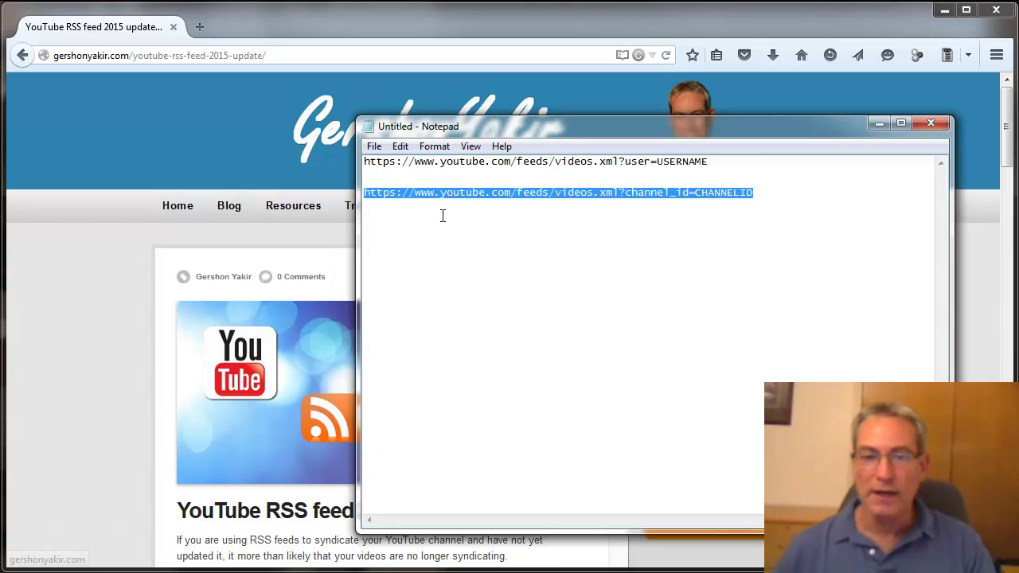
{"action": "left_click", "coordinate": [441, 215]}
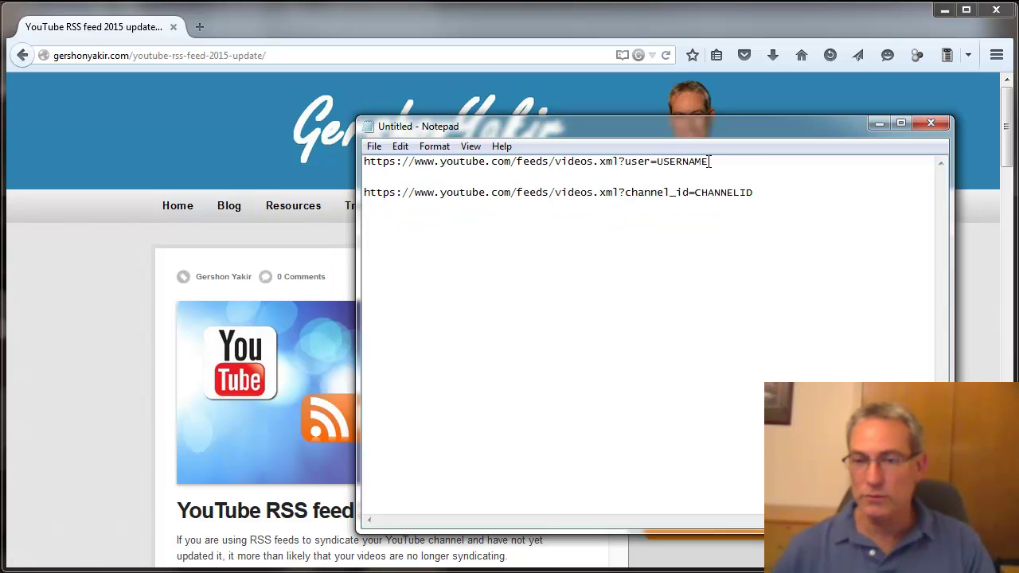
{"action": "left_click_drag", "start_coordinate": [710, 161], "coordinate": [364, 162]}
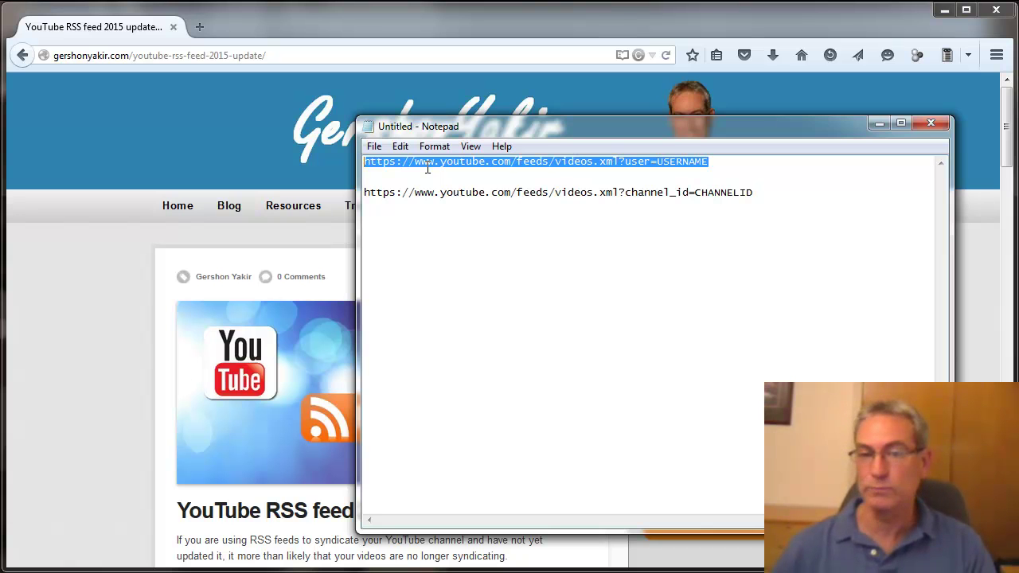
{"action": "left_click", "coordinate": [401, 24]}
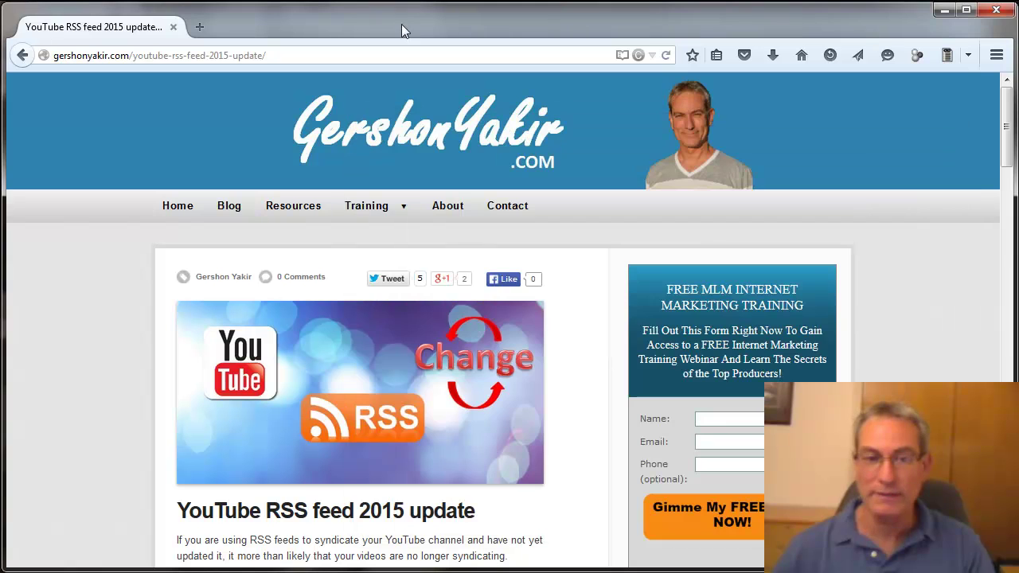
Step: Load the channel's YouTube page in a new tab, highlight its username in the URL, and open a blank tab
{"action": "left_click", "coordinate": [201, 28]}
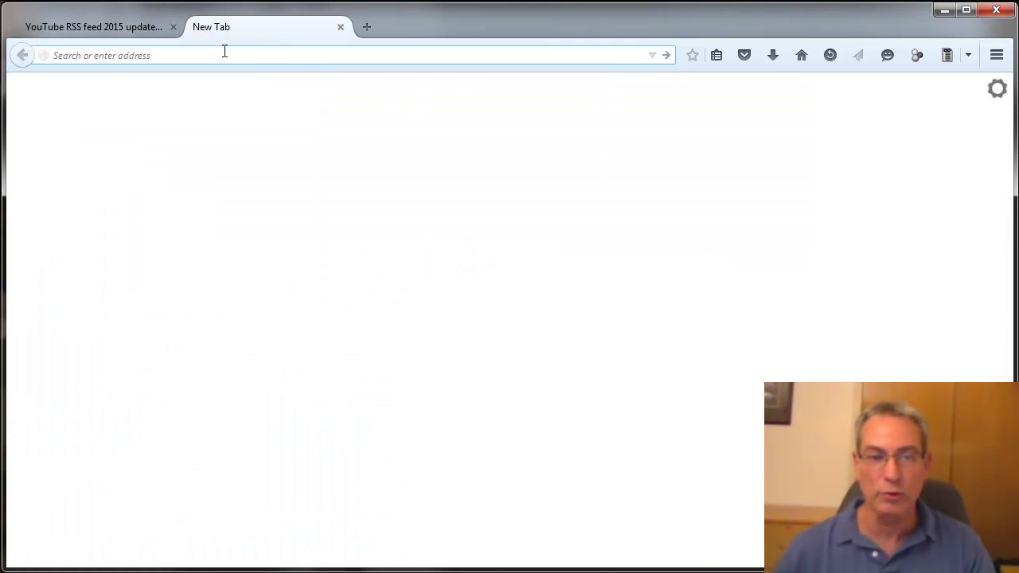
{"action": "type", "text": "youtube.com/"}
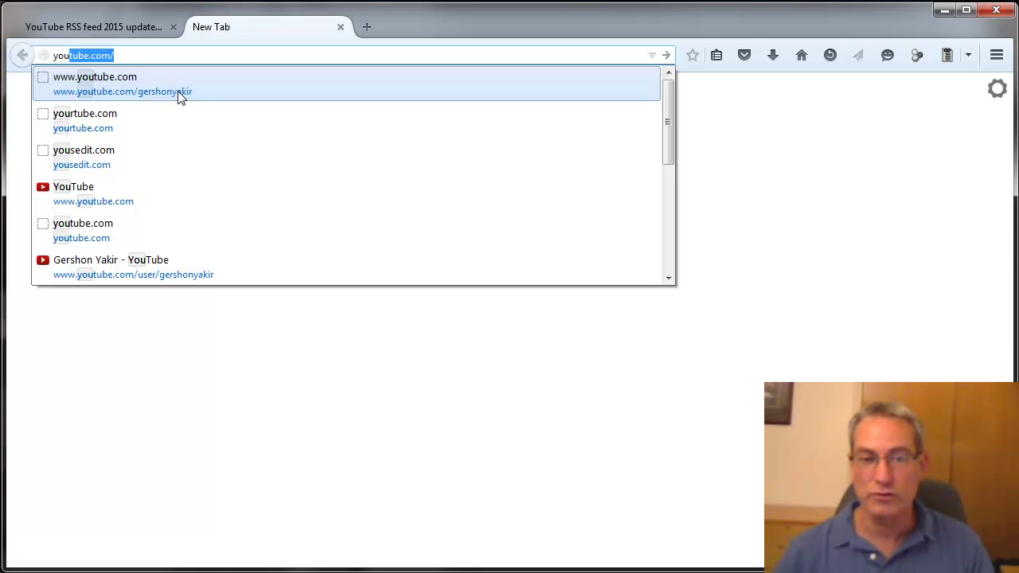
{"action": "left_click", "coordinate": [180, 96]}
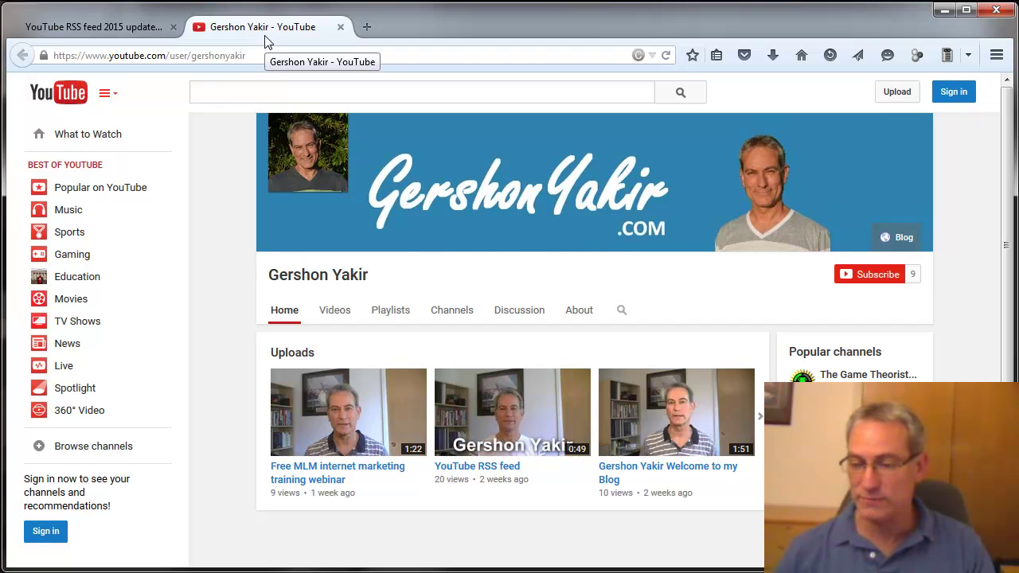
{"action": "left_click", "coordinate": [192, 56]}
{"action": "left_click_drag", "start_coordinate": [195, 57], "coordinate": [252, 55]}
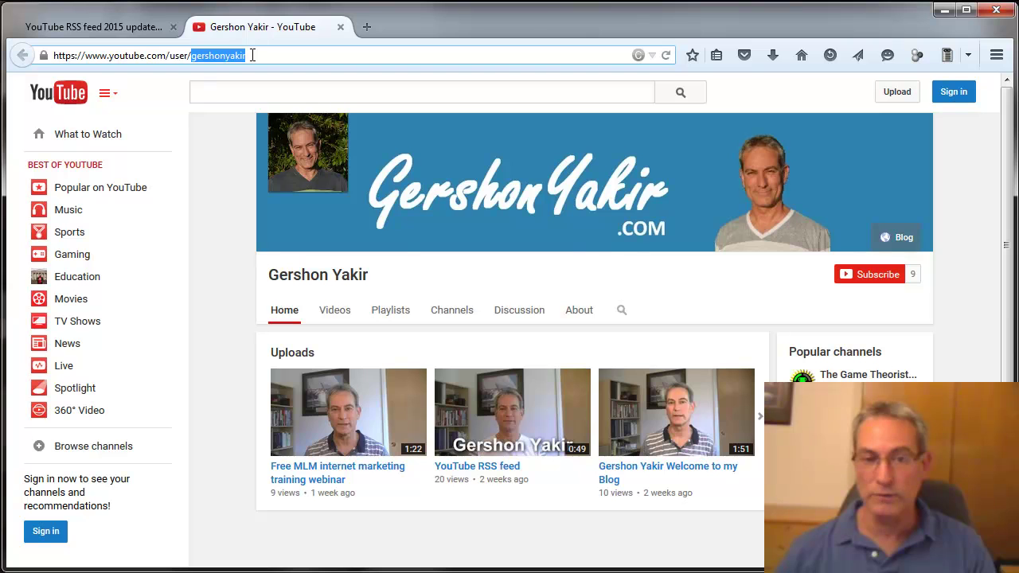
{"action": "left_click", "coordinate": [366, 26]}
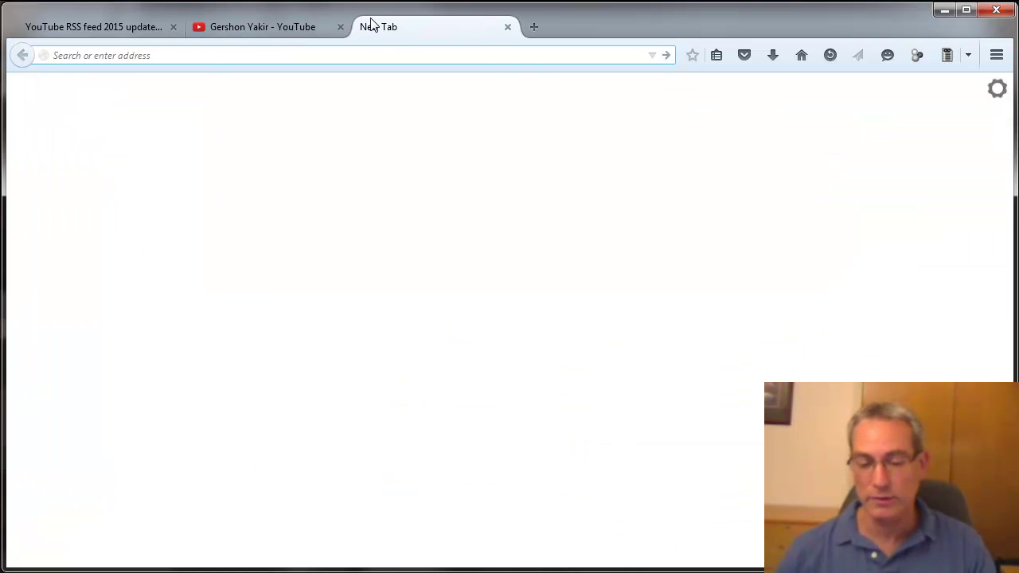
Step: Copy the user=USERNAME feed URL template from Notepad and return to the blank Firefox tab
{"action": "key", "text": "alt+Tab"}
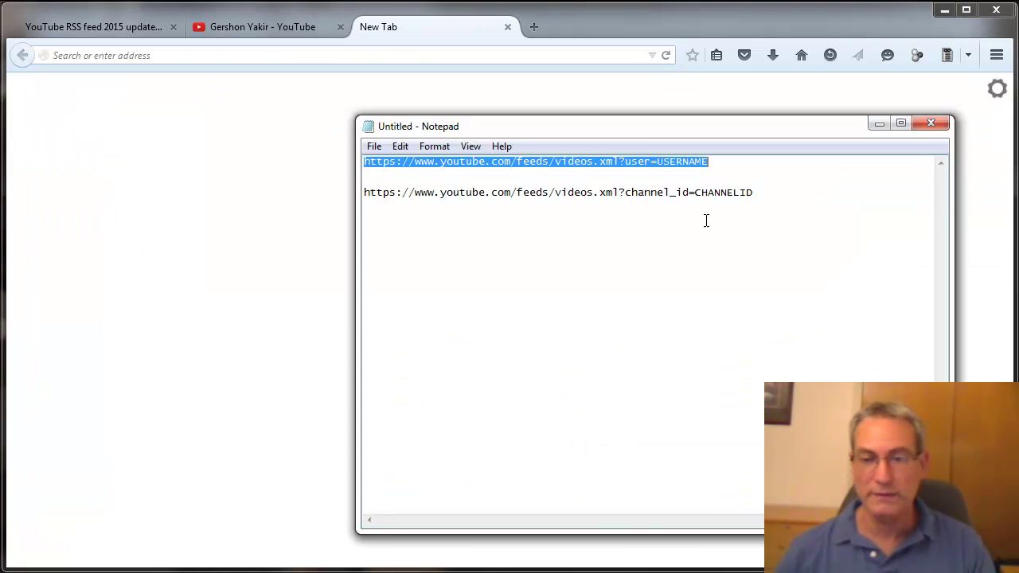
{"action": "left_click", "coordinate": [680, 162]}
{"action": "left_click_drag", "start_coordinate": [715, 162], "coordinate": [368, 160]}
{"action": "right_click", "coordinate": [426, 161]}
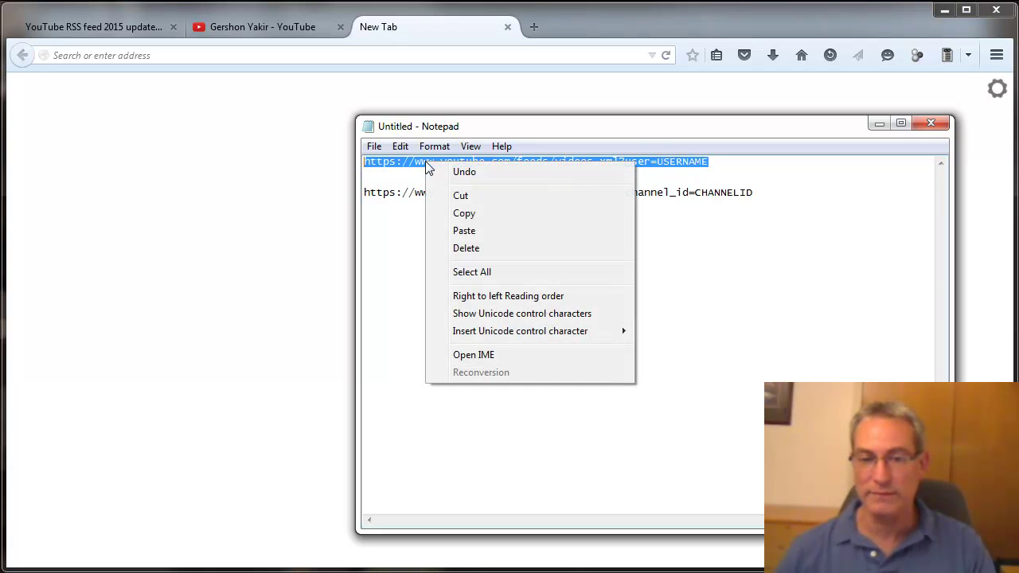
{"action": "left_click", "coordinate": [472, 215]}
{"action": "left_click", "coordinate": [367, 59]}
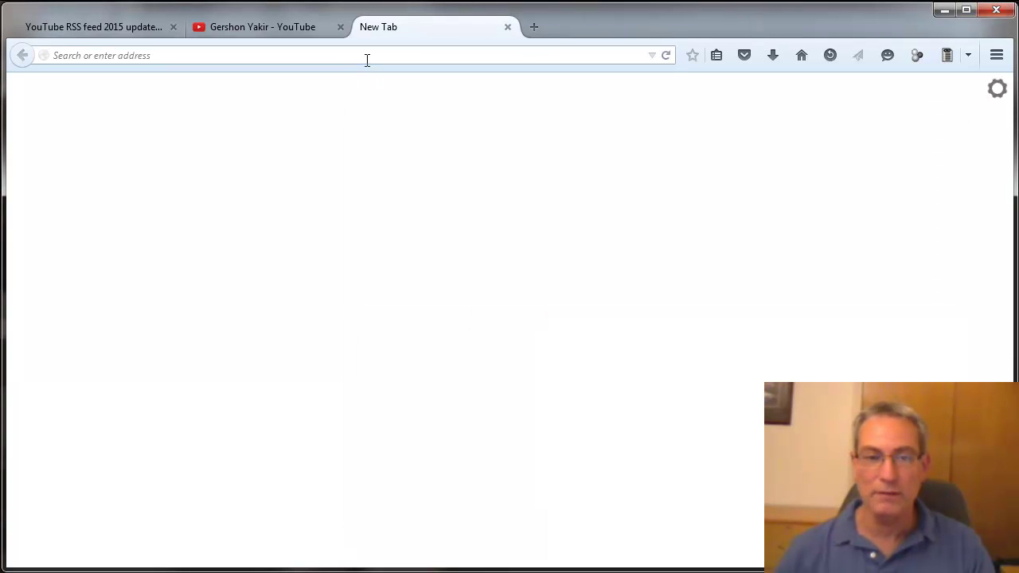
Step: Paste the feed URL, replace USERNAME with 'gershonyakir', load the RSS feed, then close its tab
{"action": "right_click", "coordinate": [367, 59]}
{"action": "left_click", "coordinate": [398, 130]}
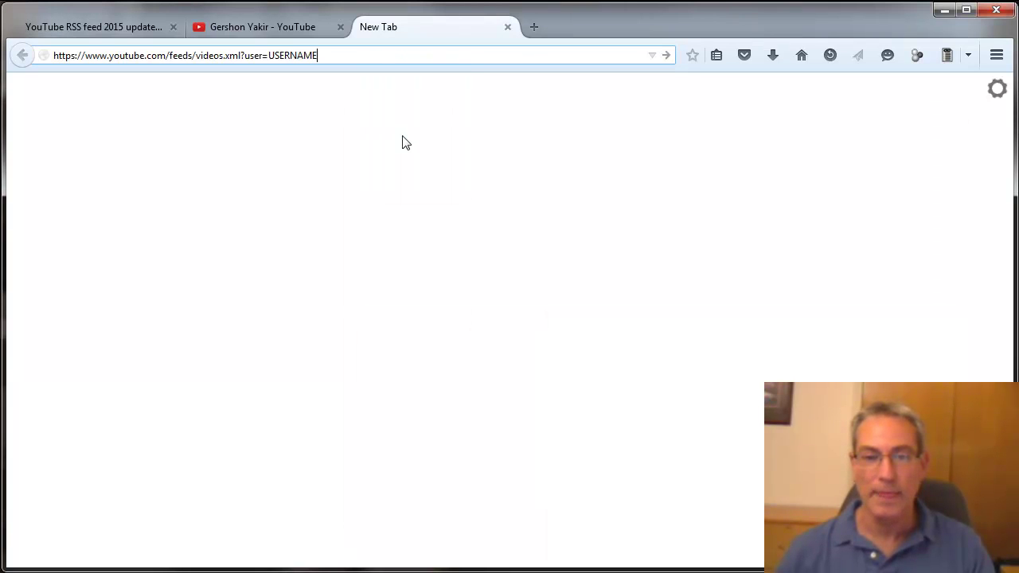
{"action": "key", "text": "BackSpace"}
{"action": "key", "text": "BackSpace"}
{"action": "key", "text": "BackSpace"}
{"action": "key", "text": "BackSpace"}
{"action": "key", "text": "BackSpace"}
{"action": "key", "text": "BackSpace"}
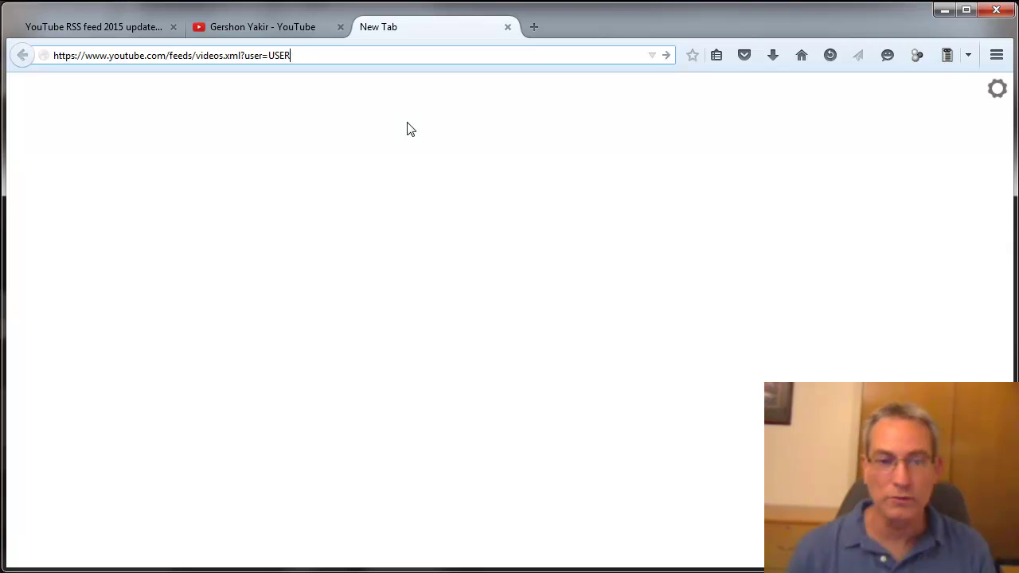
{"action": "key", "text": "BackSpace"}
{"action": "key", "text": "BackSpace"}
{"action": "type", "text": "gershonyakir"}
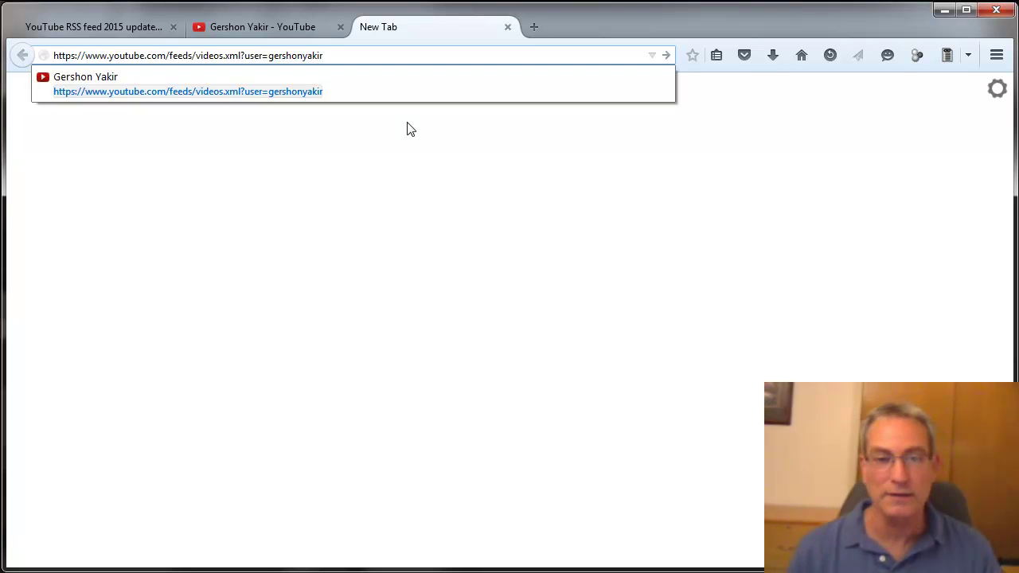
{"action": "key", "text": "Return"}
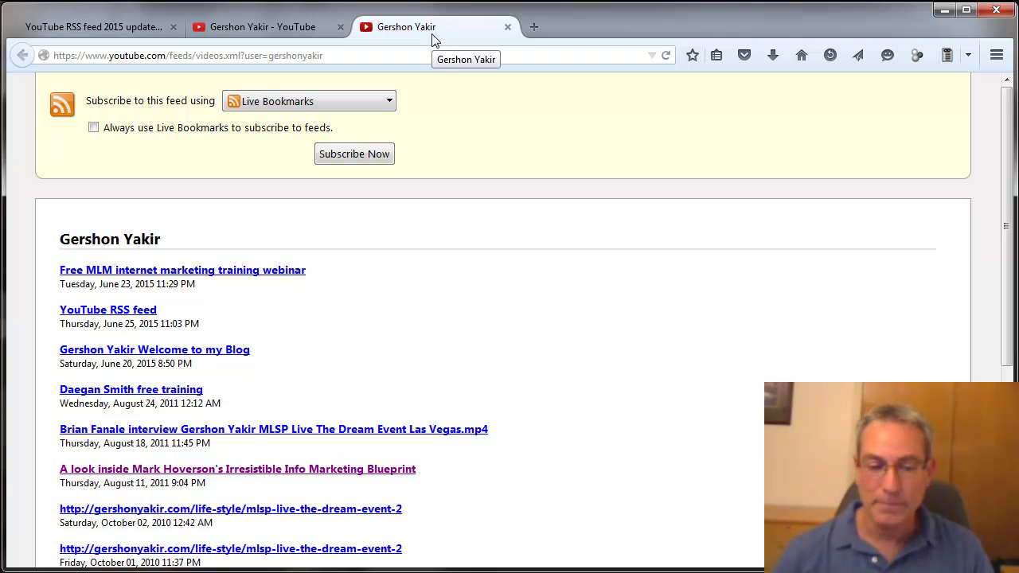
{"action": "left_click", "coordinate": [507, 27]}
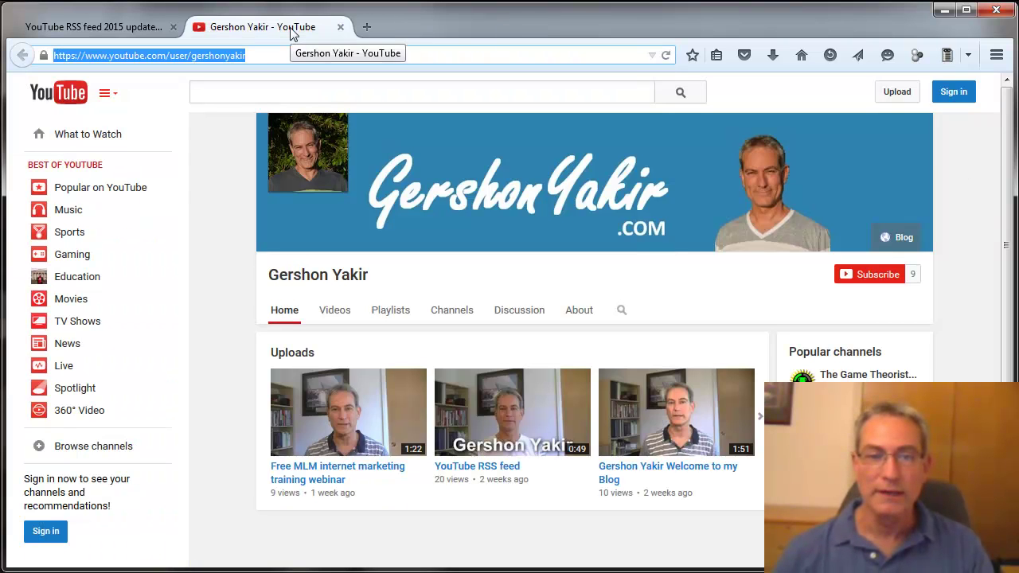
Step: Sign in to YouTube with the chosen account and saved password, landing on the channel page
{"action": "left_click", "coordinate": [281, 57]}
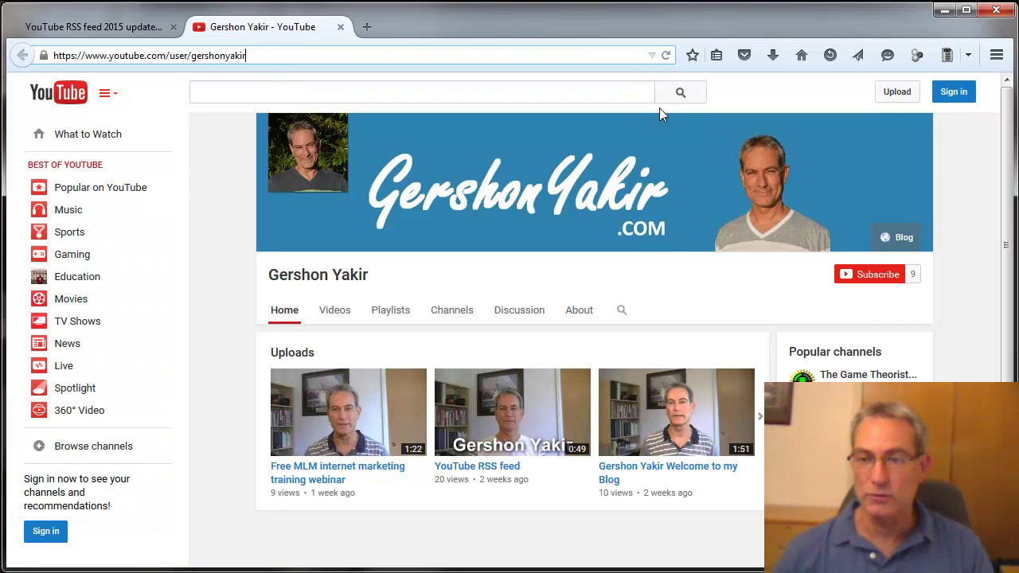
{"action": "left_click", "coordinate": [953, 93]}
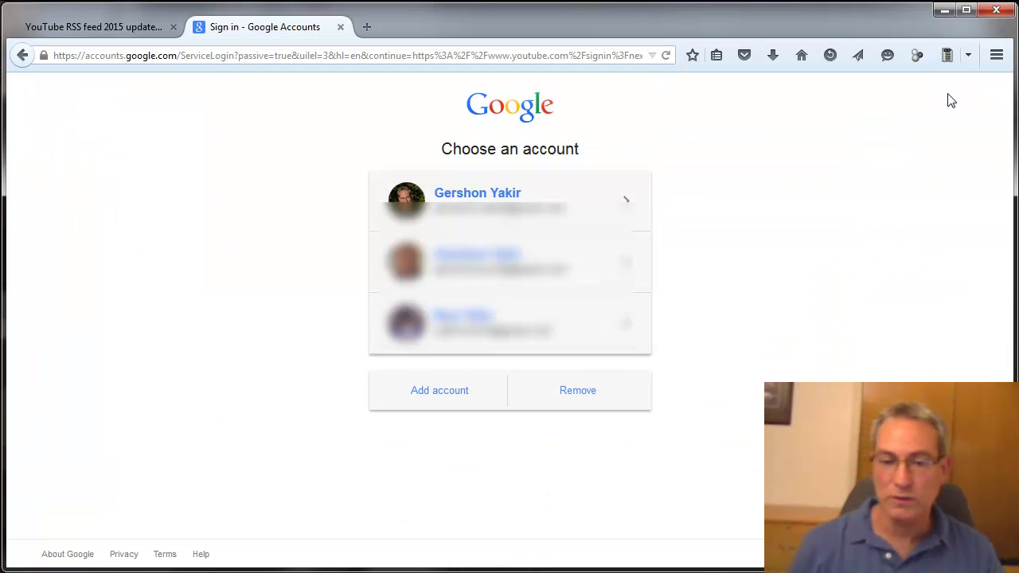
{"action": "left_click", "coordinate": [501, 211]}
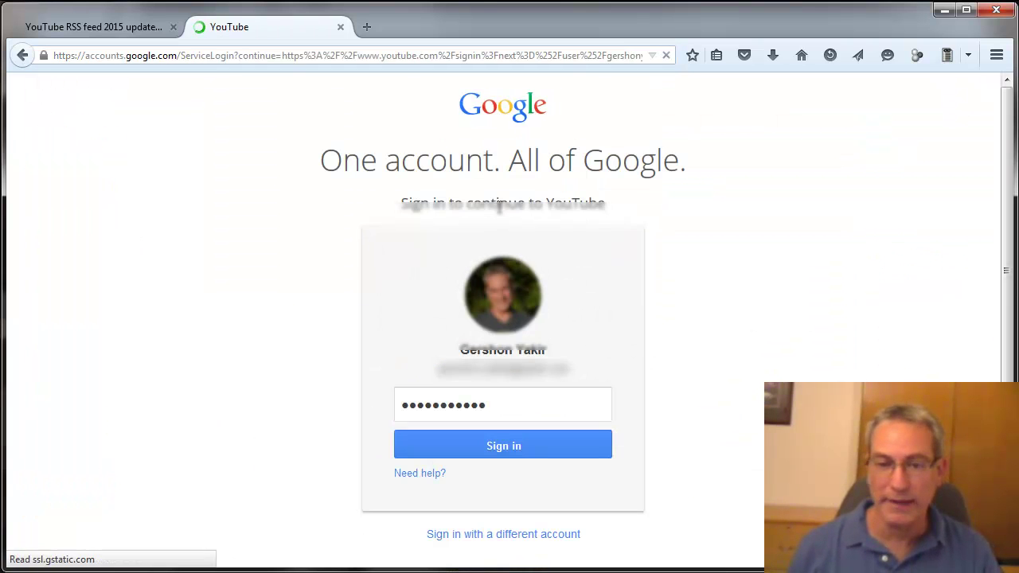
{"action": "left_click", "coordinate": [508, 446]}
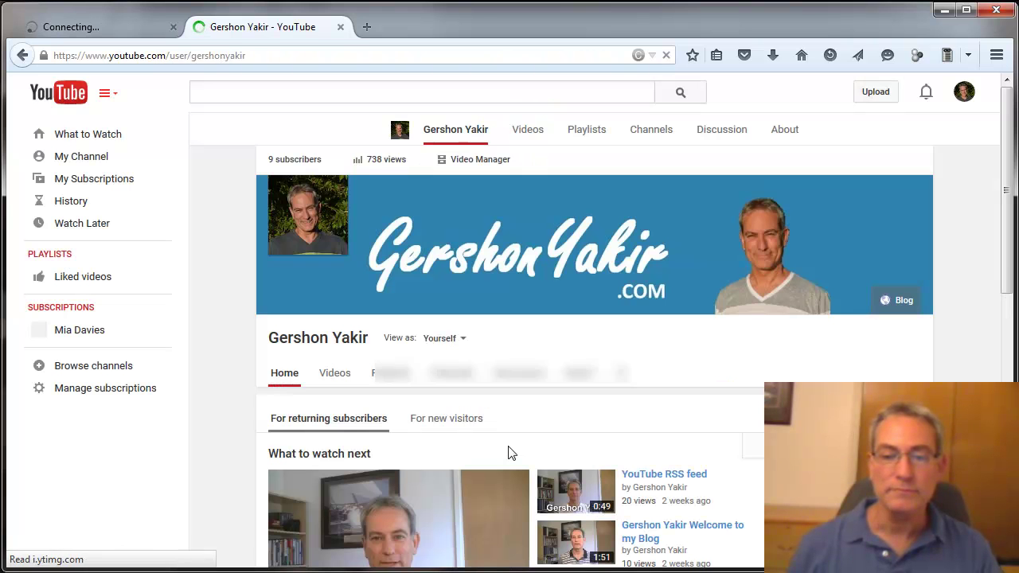
{"action": "scroll", "coordinate": [511, 452], "scroll_direction": "down", "scroll_amount": 1}
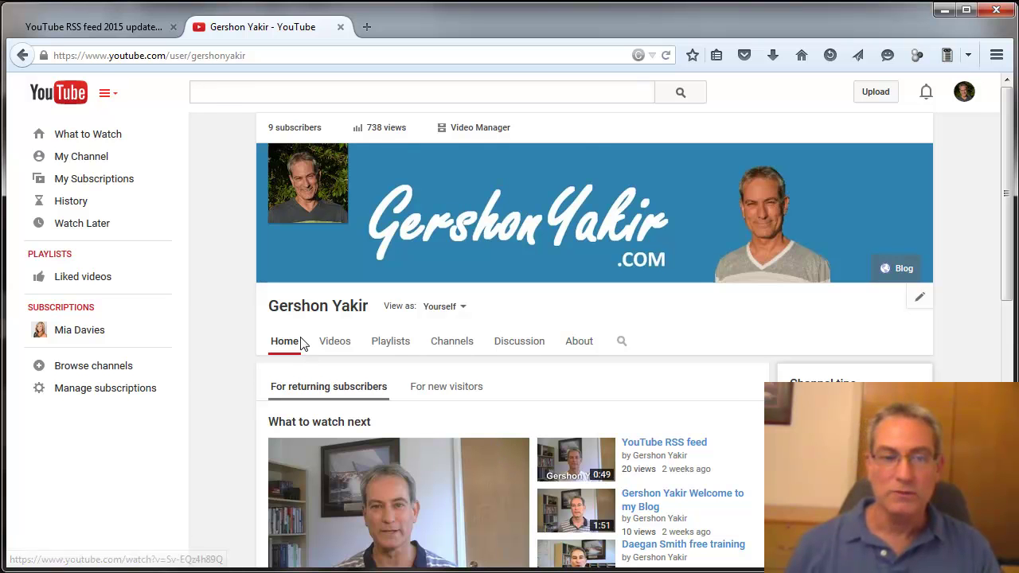
Step: Open My Channel under its channel-ID address, copy the ID from the URL, and switch to Notepad
{"action": "left_click", "coordinate": [90, 163]}
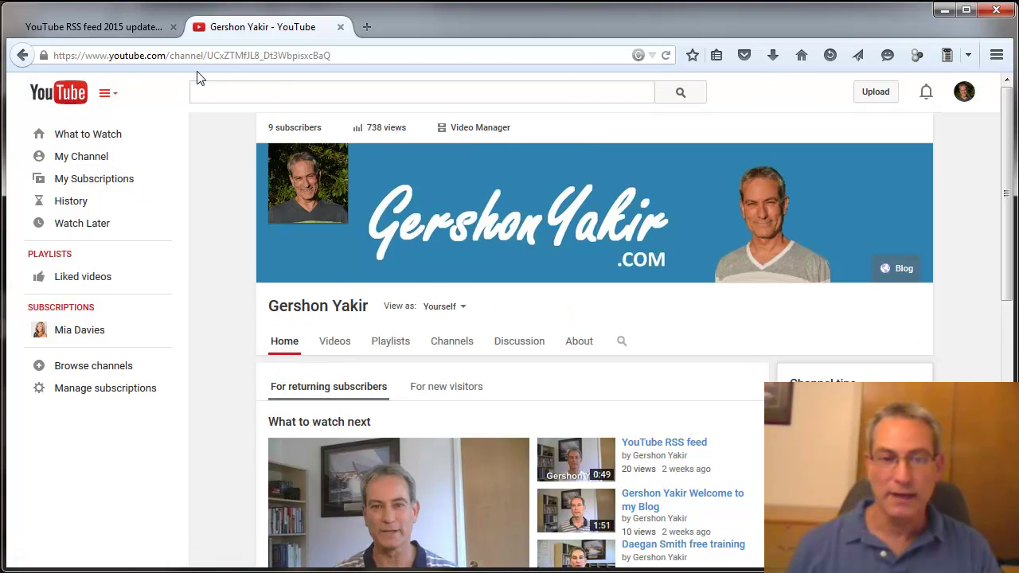
{"action": "left_click_drag", "start_coordinate": [207, 56], "coordinate": [340, 57]}
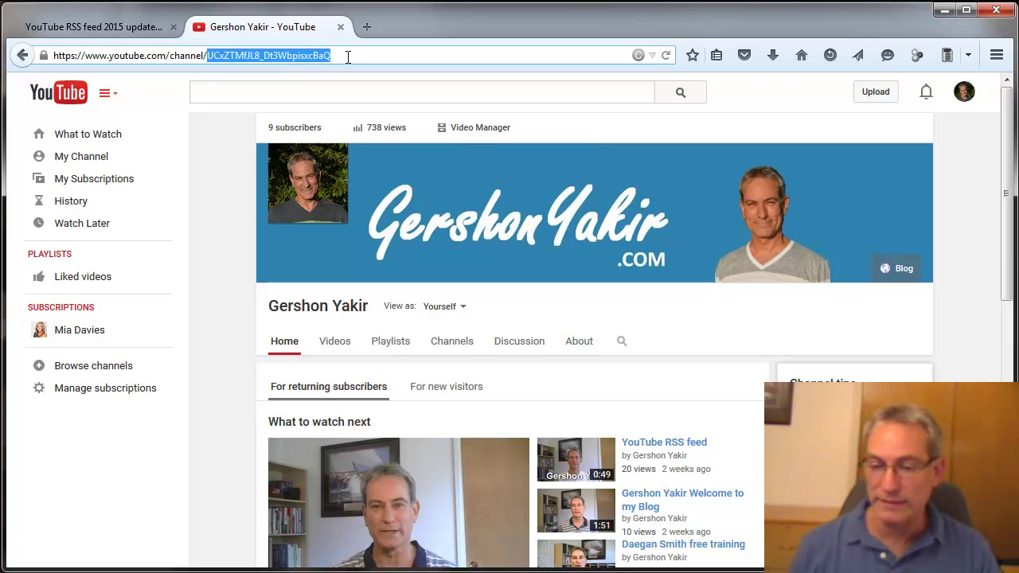
{"action": "right_click", "coordinate": [319, 57]}
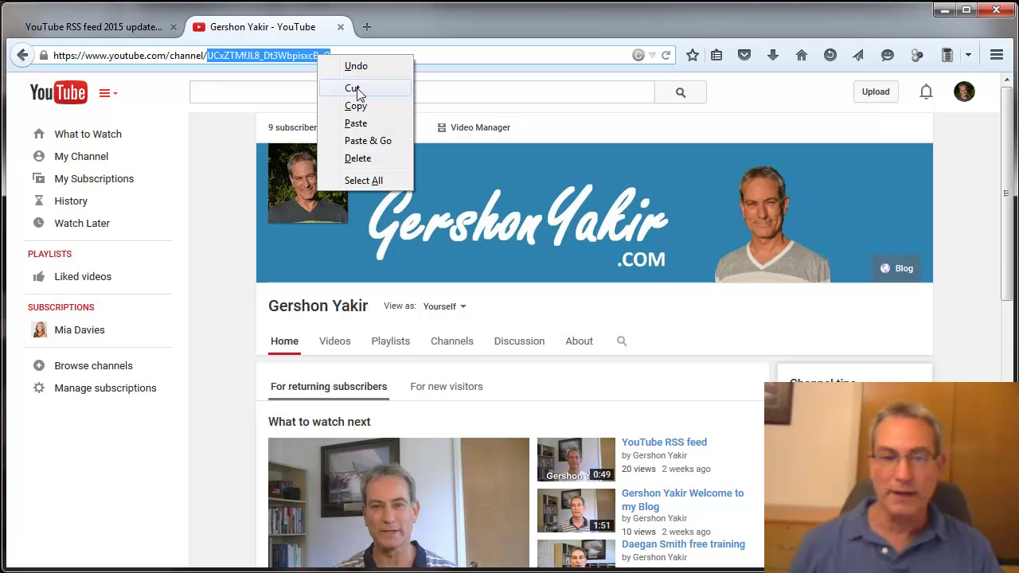
{"action": "left_click", "coordinate": [366, 106]}
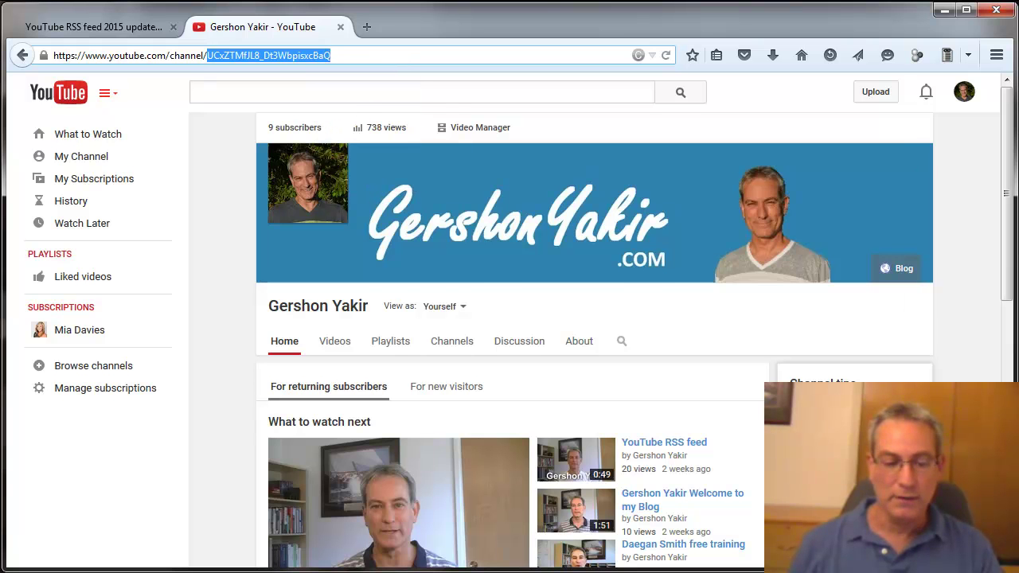
{"action": "key", "text": "alt+Tab"}
{"action": "left_click_drag", "start_coordinate": [638, 192], "coordinate": [645, 192]}
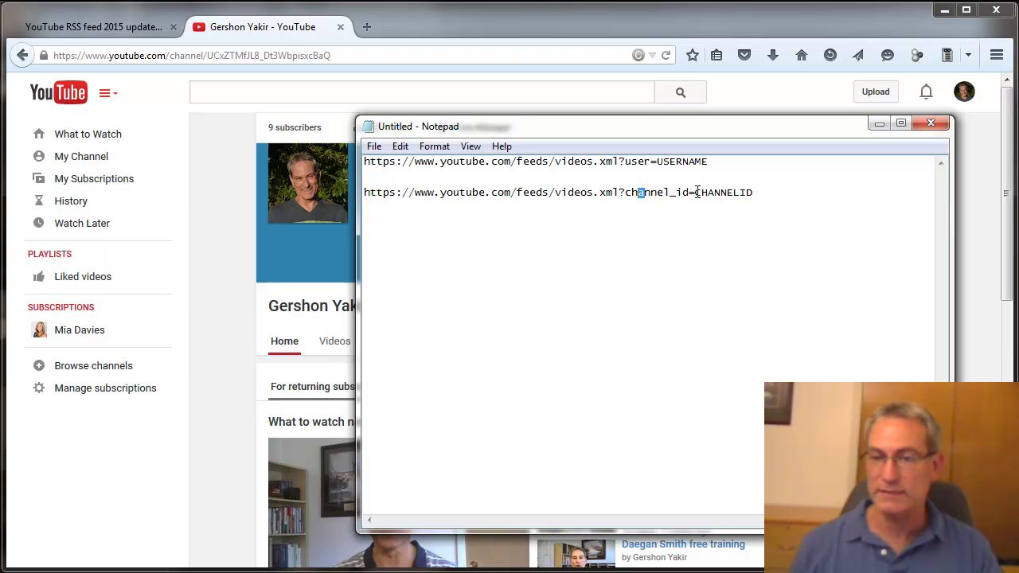
Step: Paste the channel ID over CHANNELID in Notepad and copy the completed channel_id feed URL
{"action": "left_click_drag", "start_coordinate": [696, 192], "coordinate": [753, 192]}
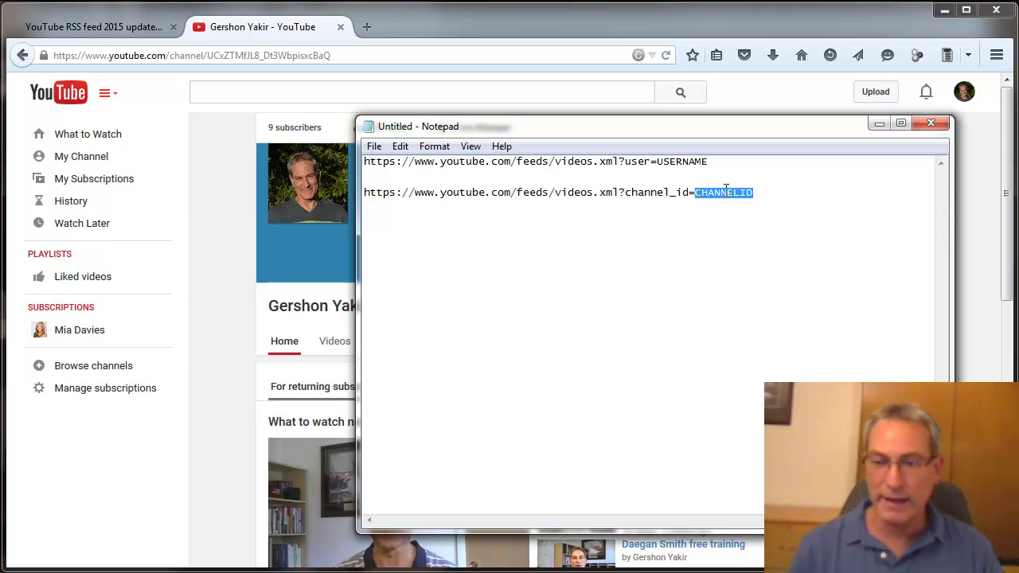
{"action": "right_click", "coordinate": [726, 191]}
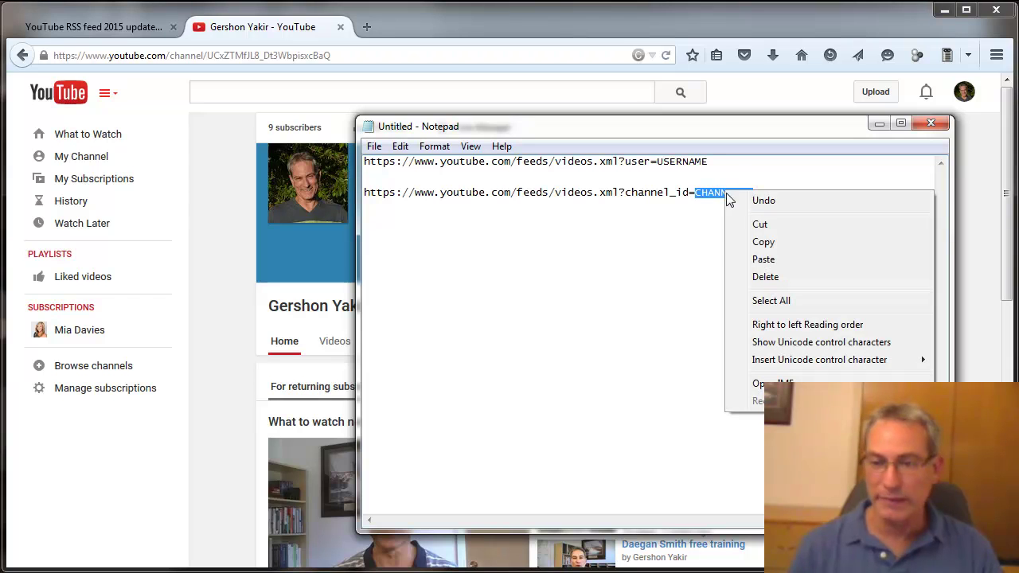
{"action": "left_click", "coordinate": [766, 260]}
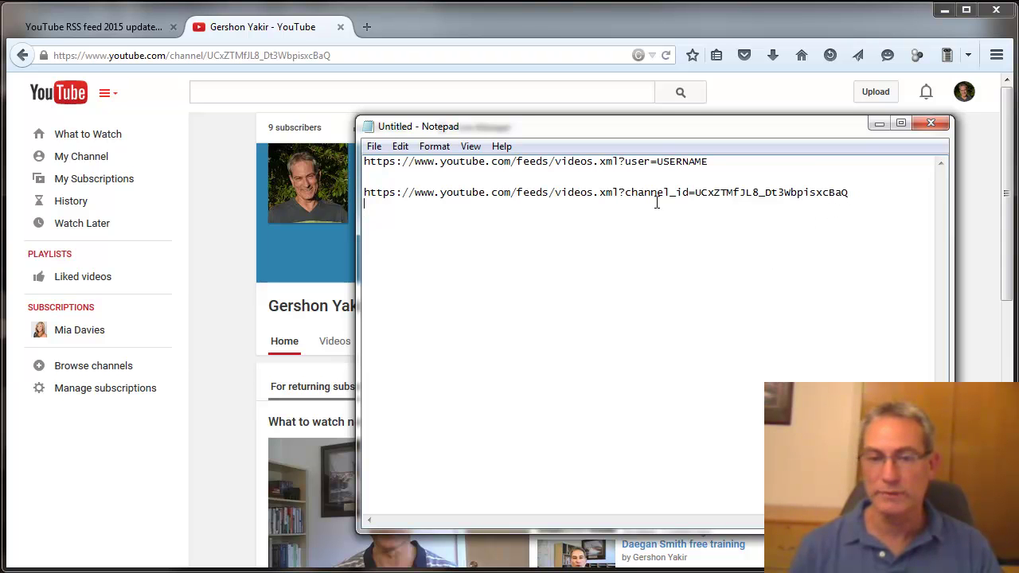
{"action": "left_click", "coordinate": [365, 192], "text": "shift"}
{"action": "right_click", "coordinate": [374, 189]}
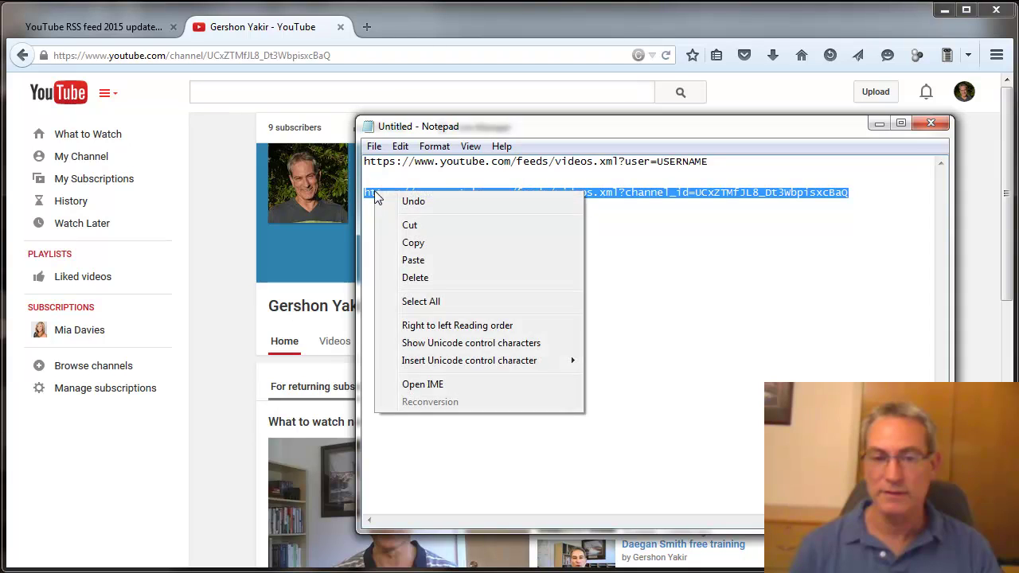
{"action": "left_click", "coordinate": [436, 244]}
{"action": "left_click", "coordinate": [317, 26]}
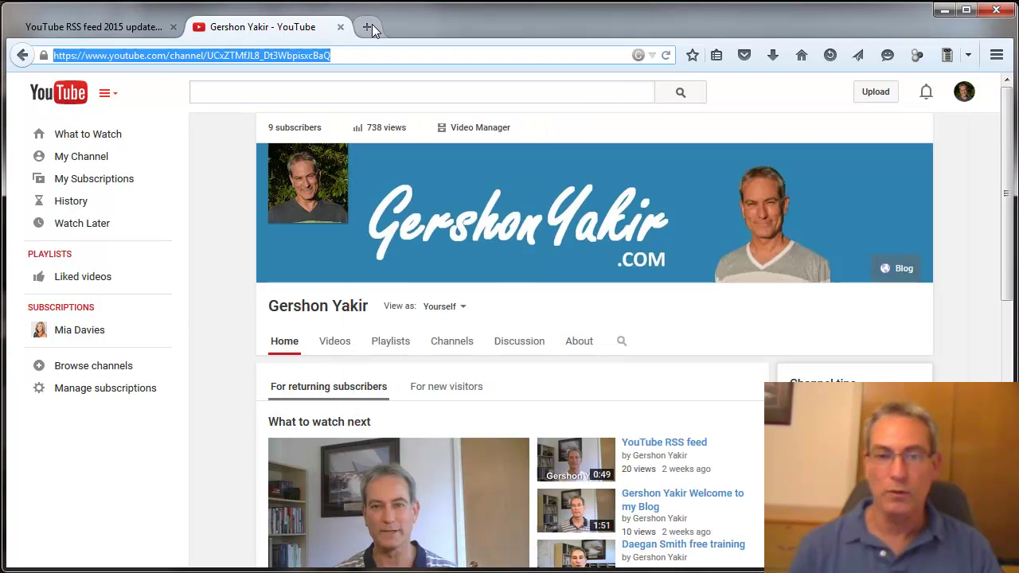
Step: Paste the completed channel_id feed URL into a new tab and load the videos.xml feed
{"action": "left_click", "coordinate": [366, 27]}
{"action": "right_click", "coordinate": [342, 56]}
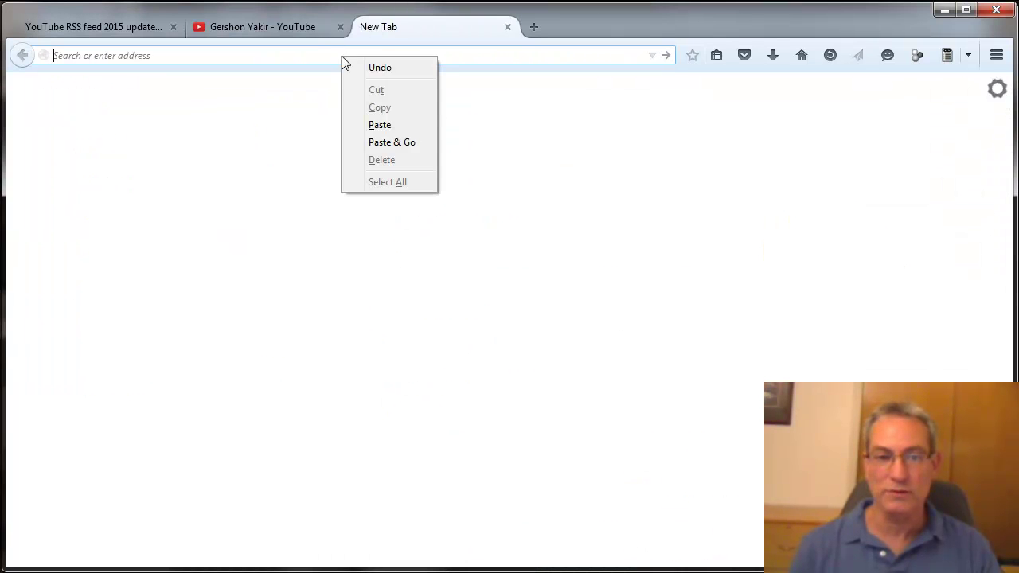
{"action": "left_click", "coordinate": [387, 125]}
{"action": "key", "text": "Return"}
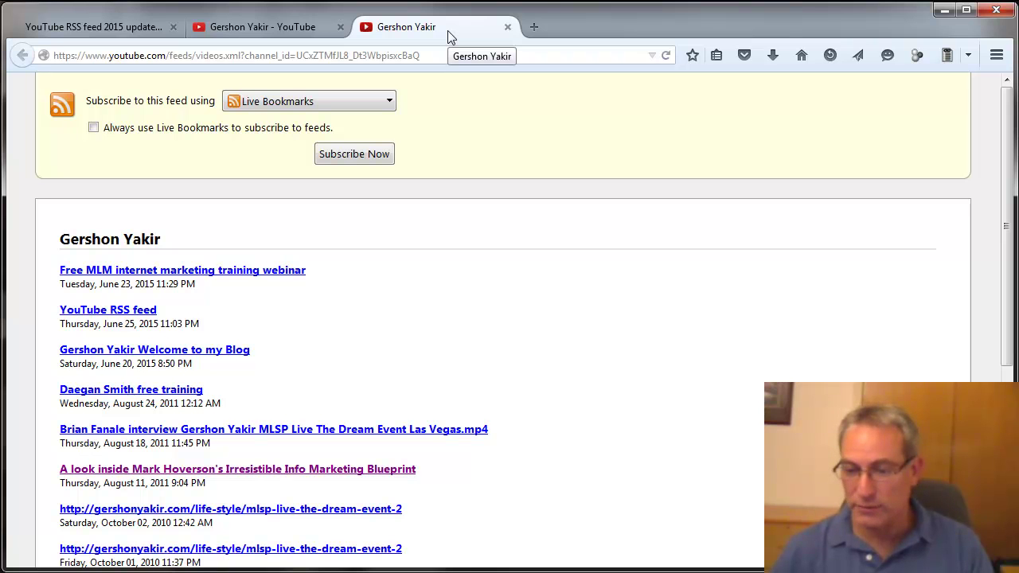
Step: Select the Channel ID on YouTube's Advanced account settings, then select the feed tab's URL
{"action": "left_click", "coordinate": [263, 26]}
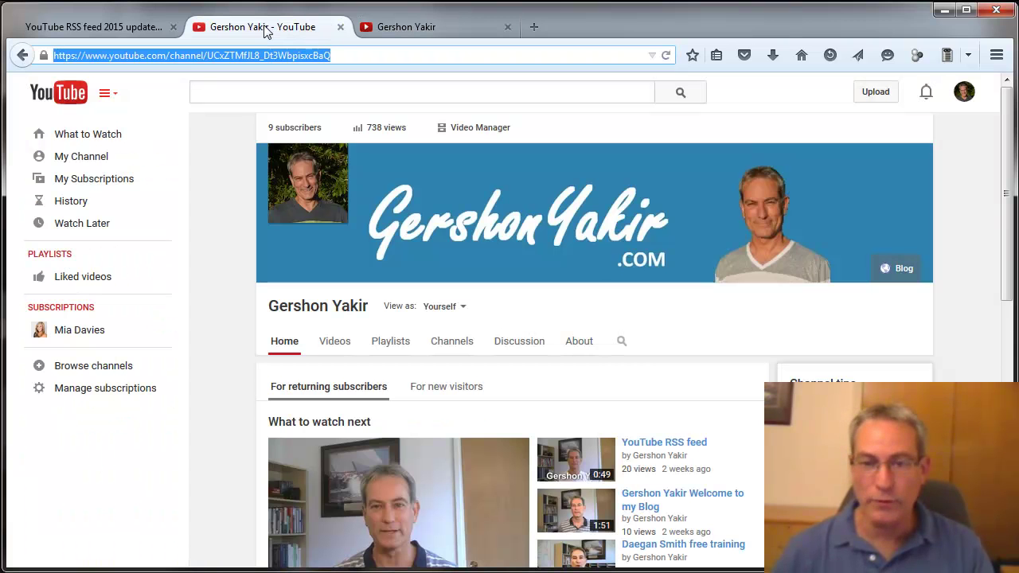
{"action": "left_click", "coordinate": [386, 57]}
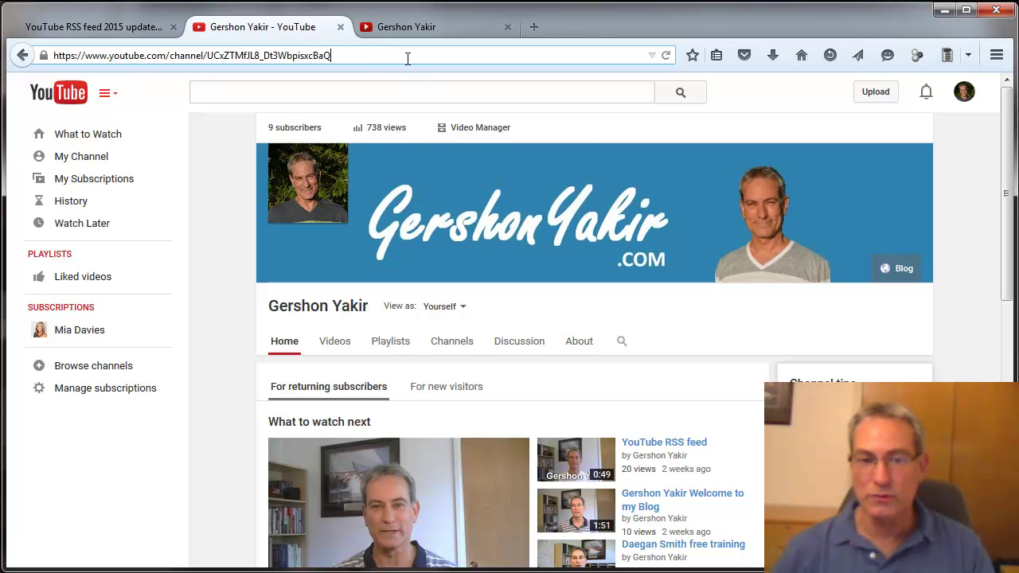
{"action": "left_click", "coordinate": [965, 94]}
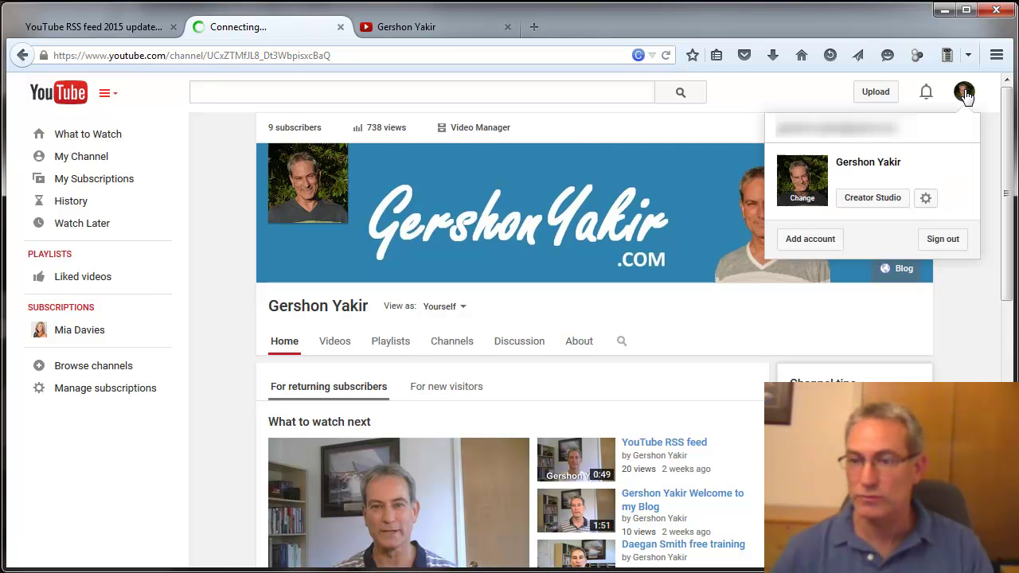
{"action": "left_click", "coordinate": [927, 199]}
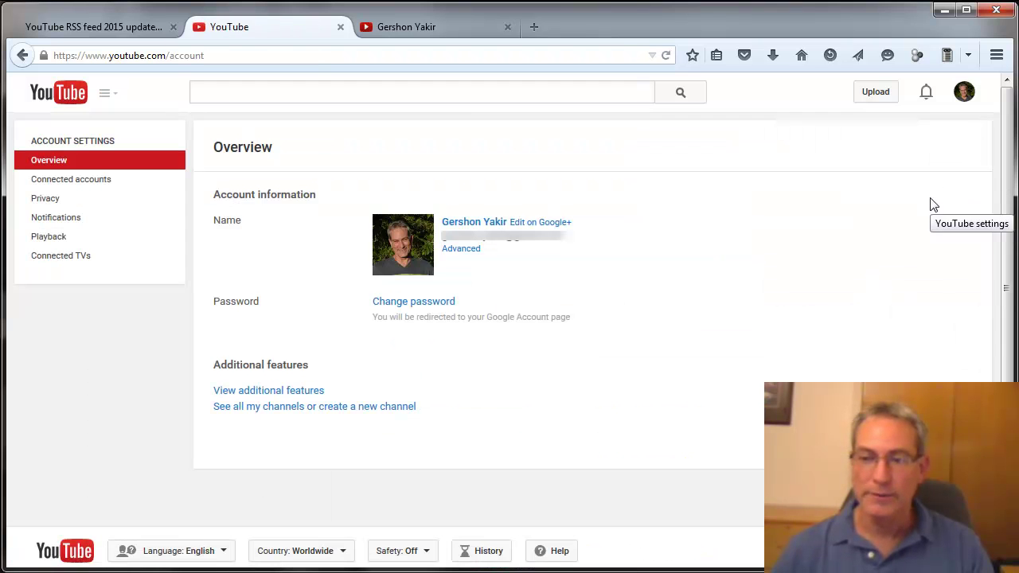
{"action": "left_click", "coordinate": [461, 250]}
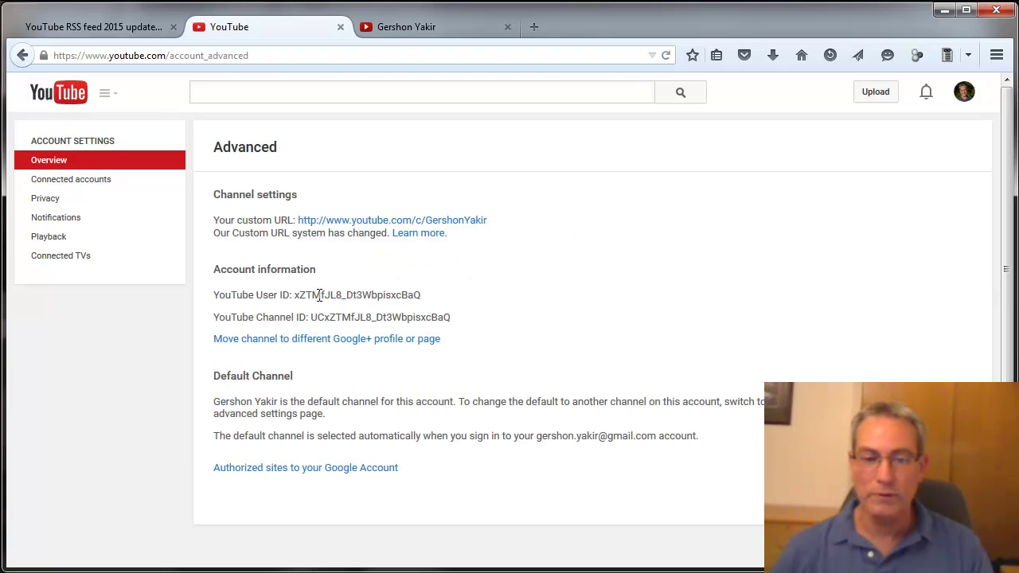
{"action": "left_click_drag", "start_coordinate": [215, 319], "coordinate": [452, 317]}
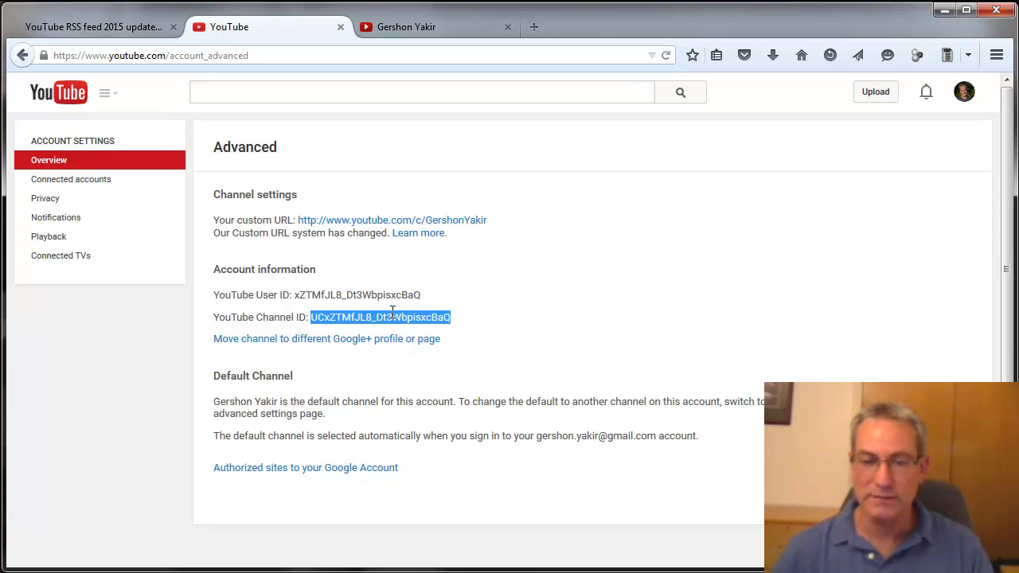
{"action": "left_click", "coordinate": [419, 31]}
{"action": "left_click_drag", "start_coordinate": [419, 56], "coordinate": [53, 55]}
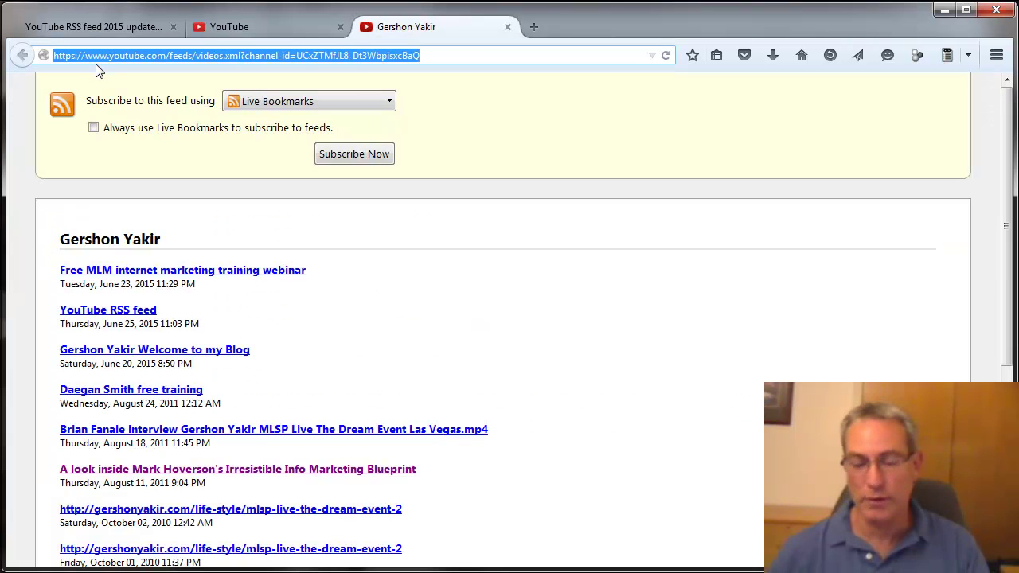